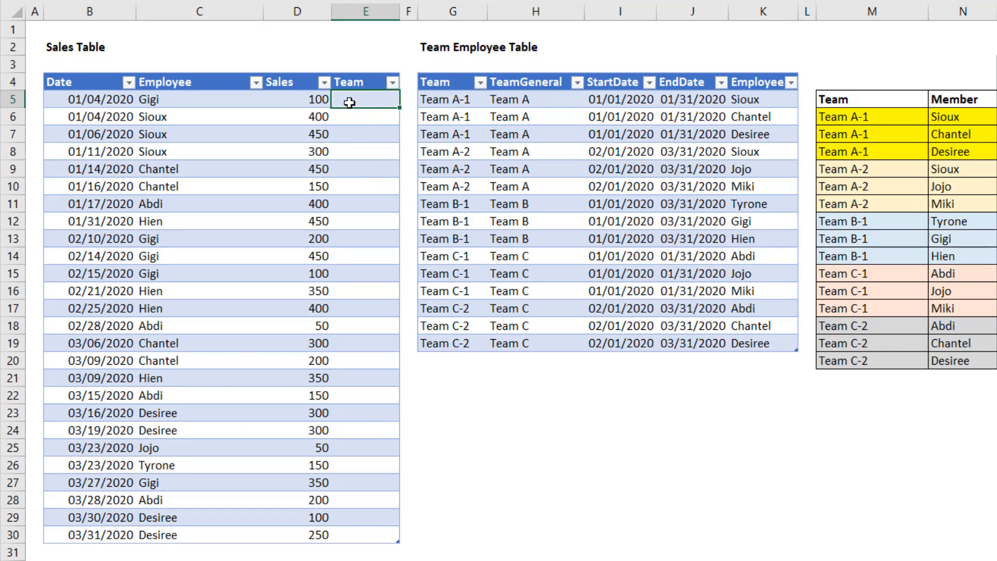
Step: Widen column F and move the Team Employee Table with its title down to start at G8, making room beside the Sales Table
left_click(86, 100)
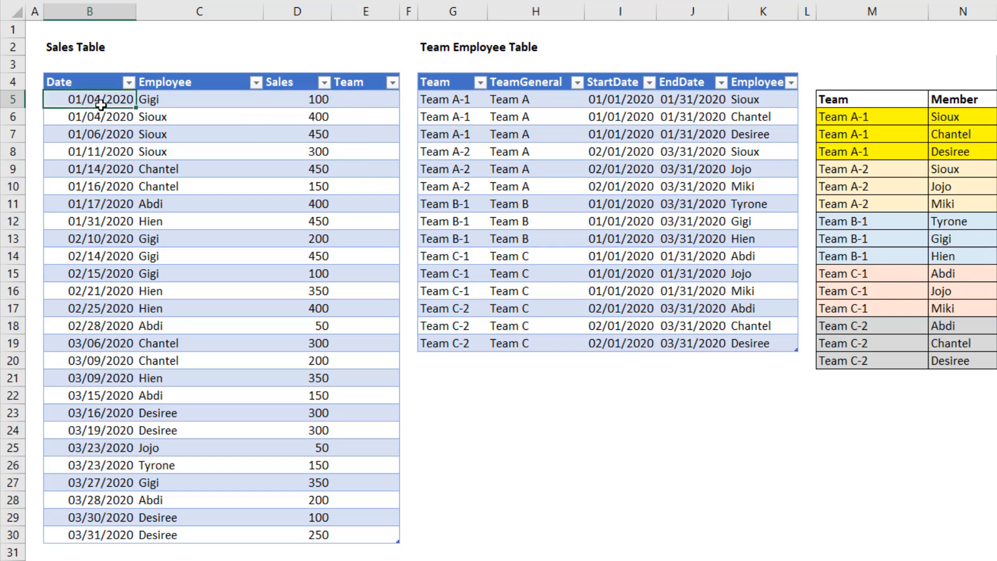
left_click(162, 102)
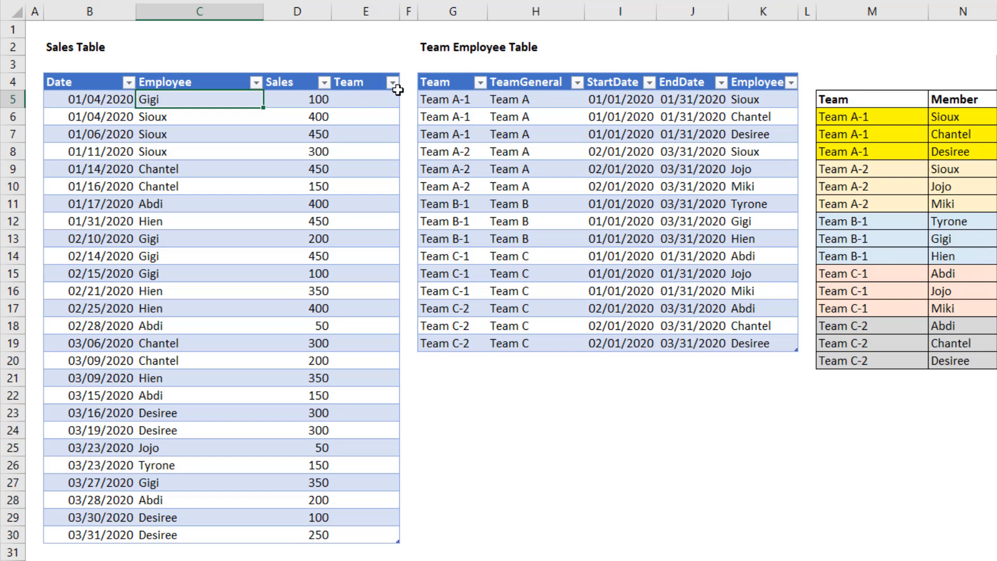
left_click_drag(419, 10, 917, 348)
left_click_drag(582, 39, 582, 143)
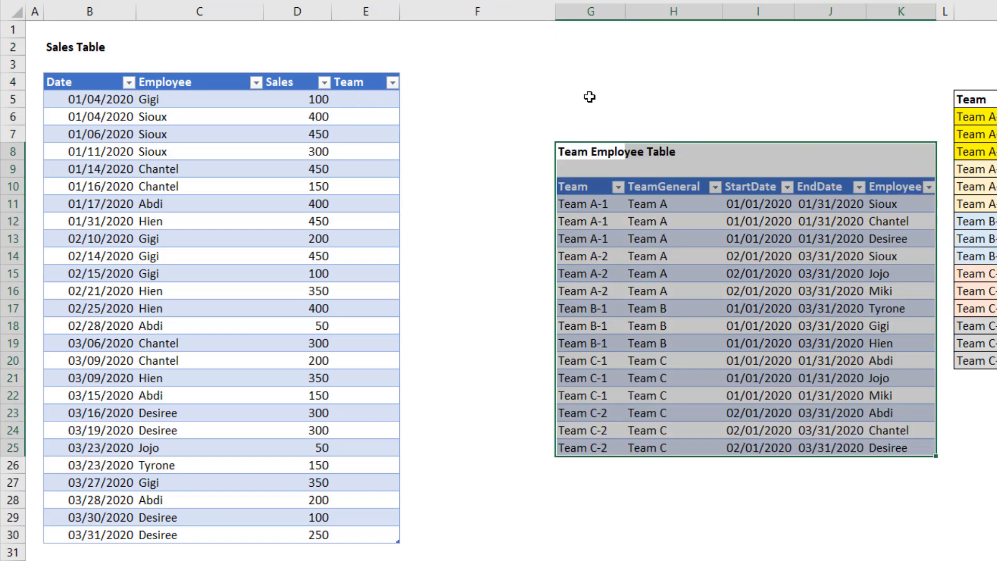
Step: Start a FILTER formula in cell E5 of the Sales Table's Team column, with dTeam[Team] as the array
left_click(379, 100)
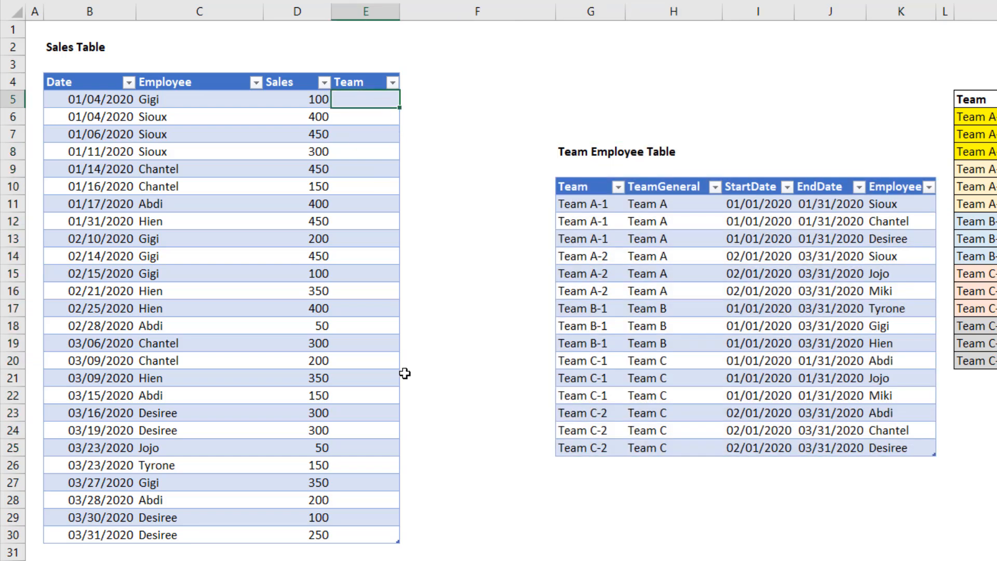
type("=fi")
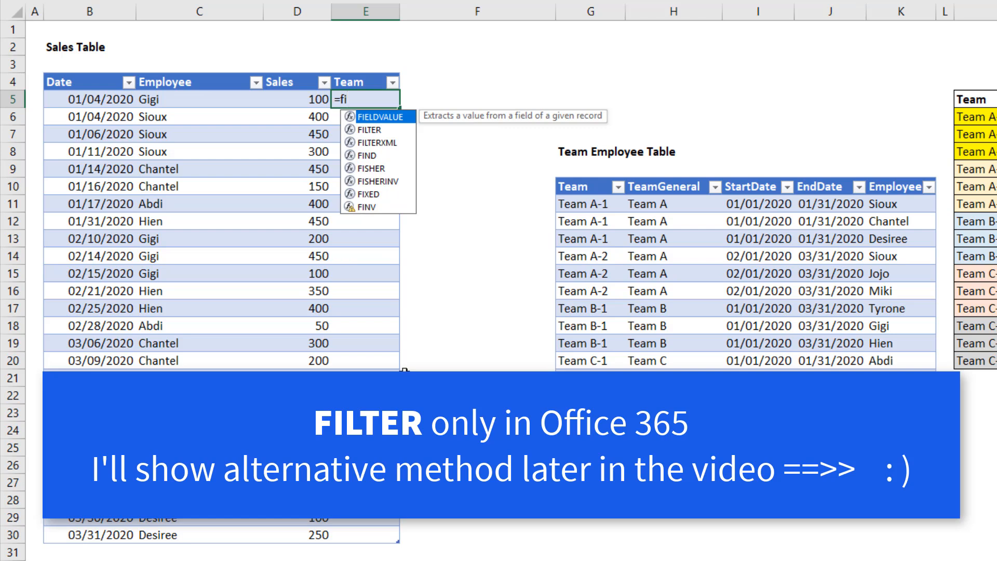
type("l")
key("Tab")
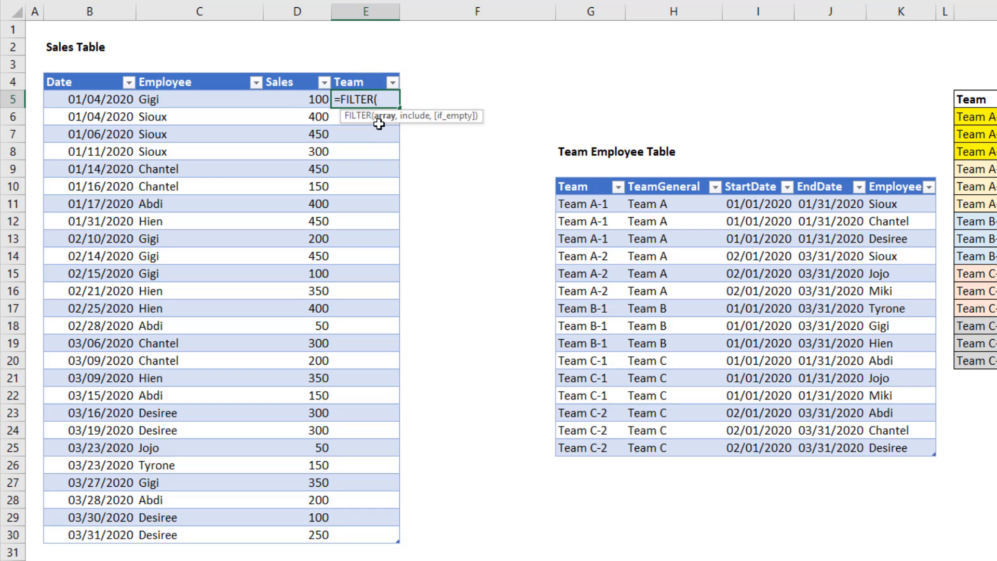
left_click(576, 178)
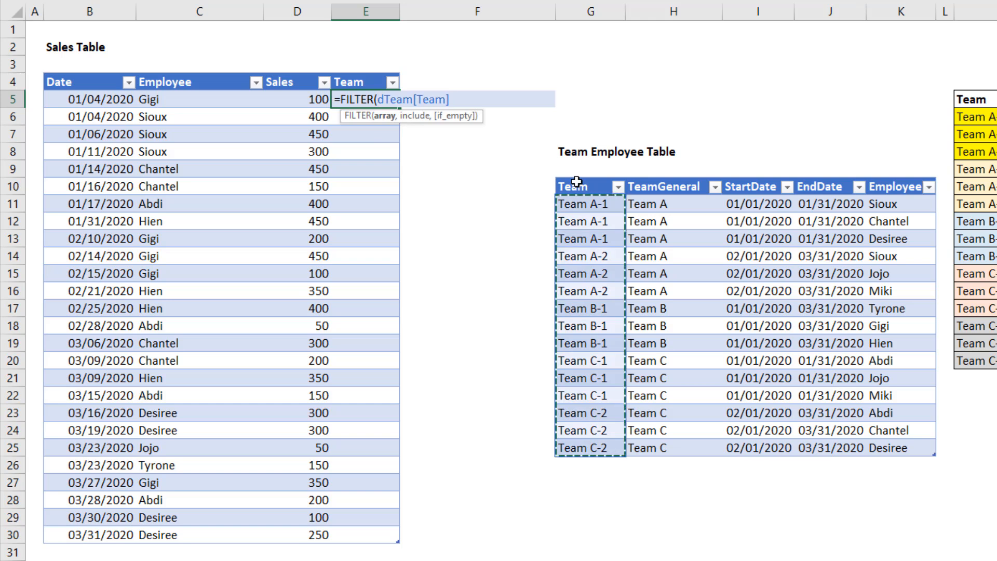
type(",")
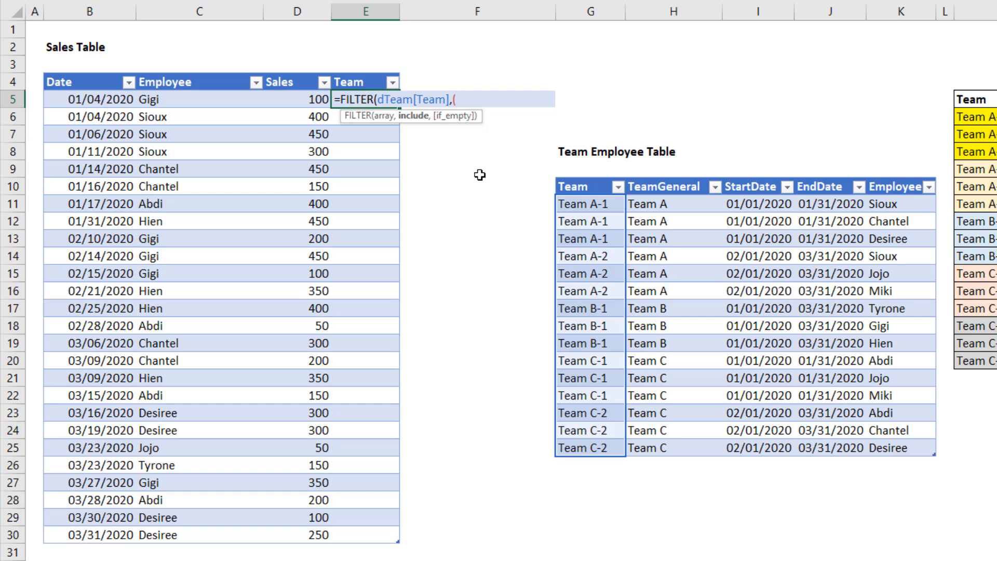
type("((")
left_click(187, 100)
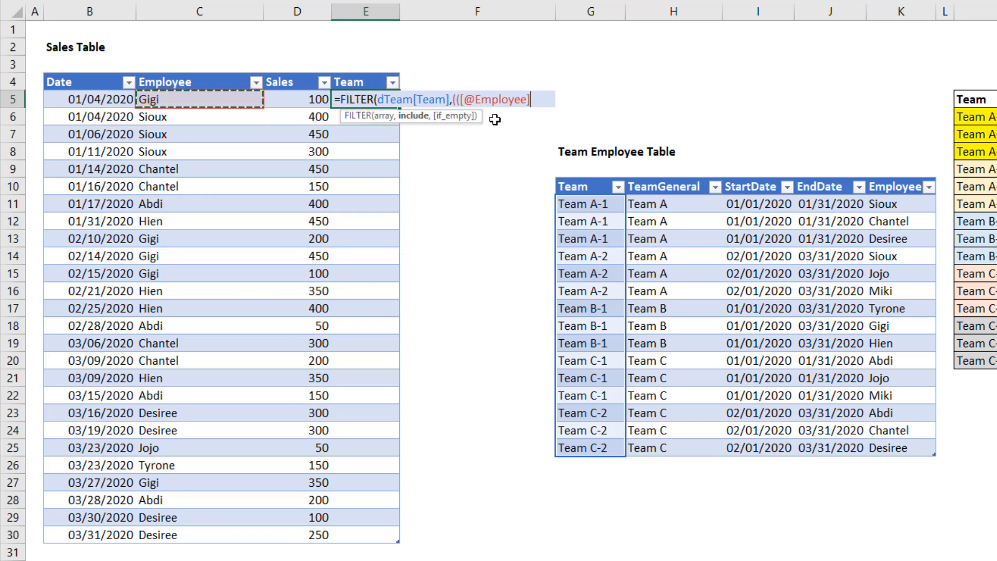
type("=")
left_click(893, 177)
type(")")
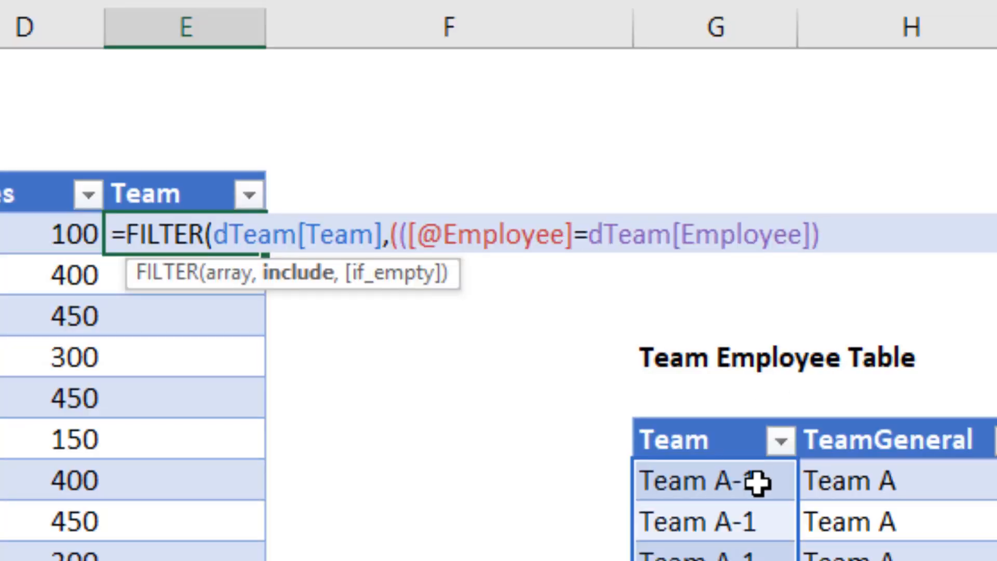
type("*(")
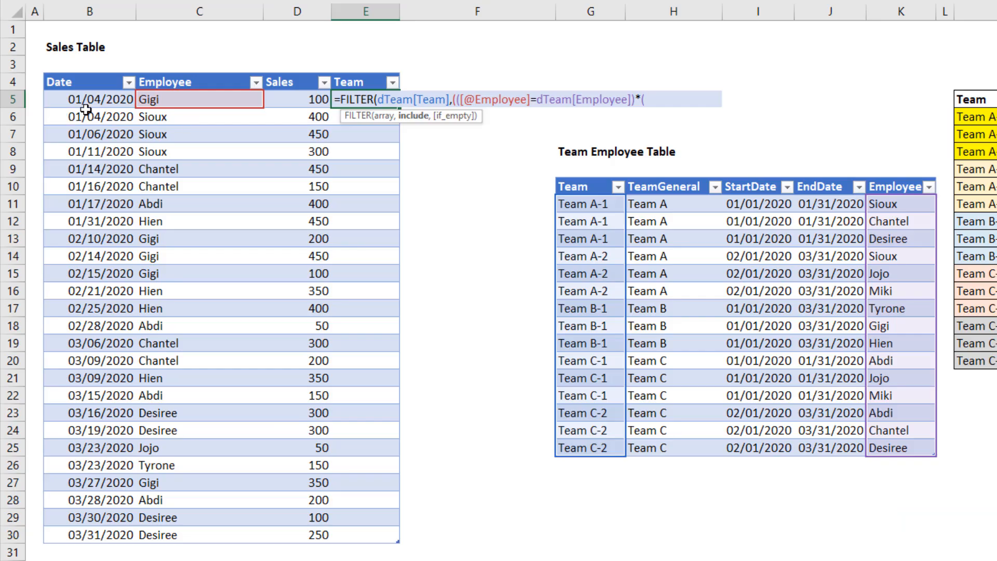
left_click(89, 99)
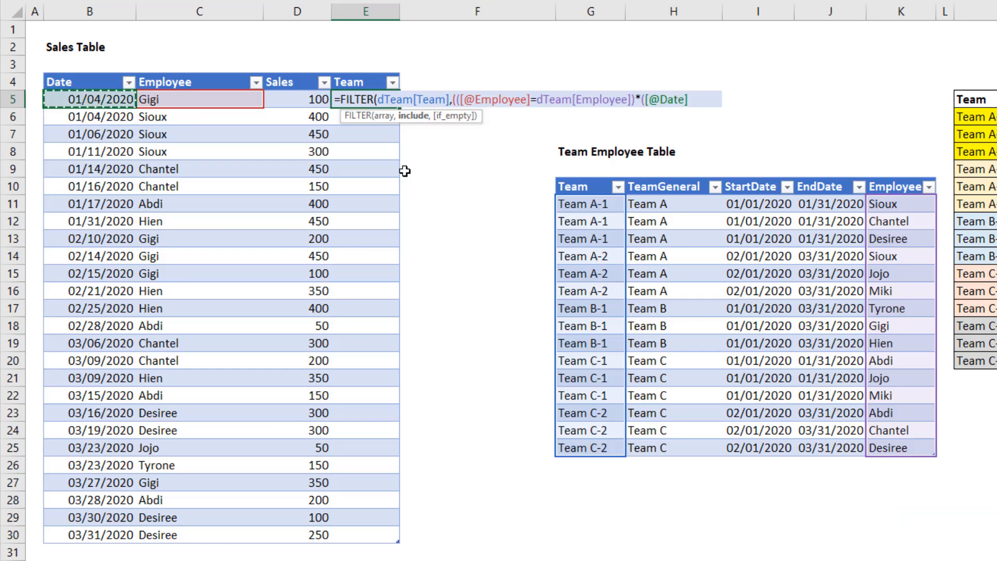
type(">=")
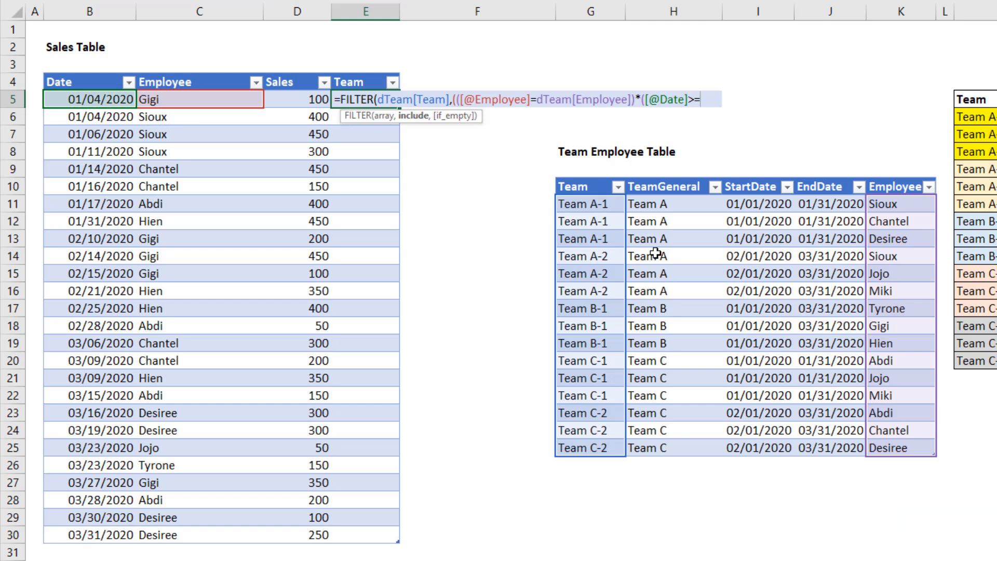
left_click(751, 177)
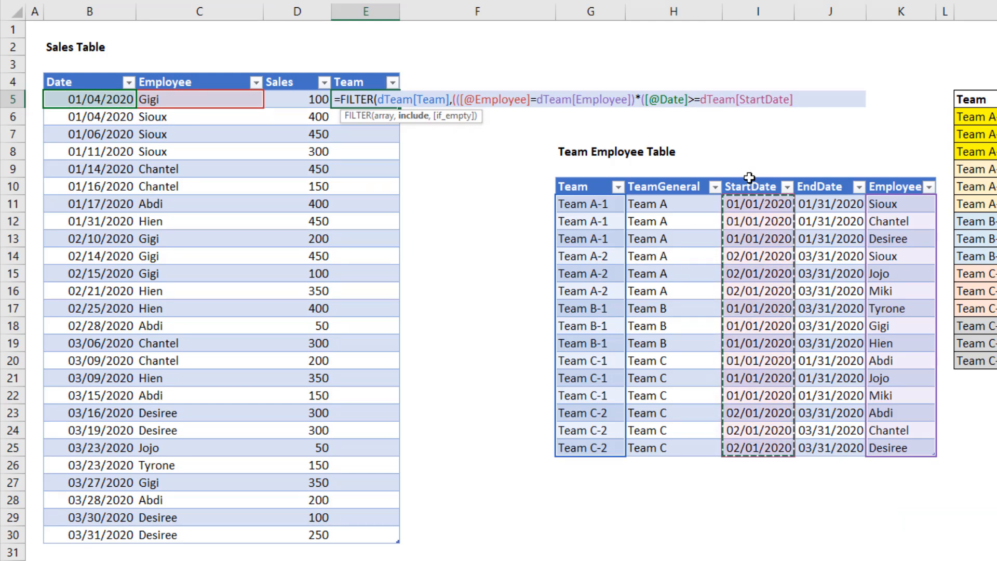
type(")")
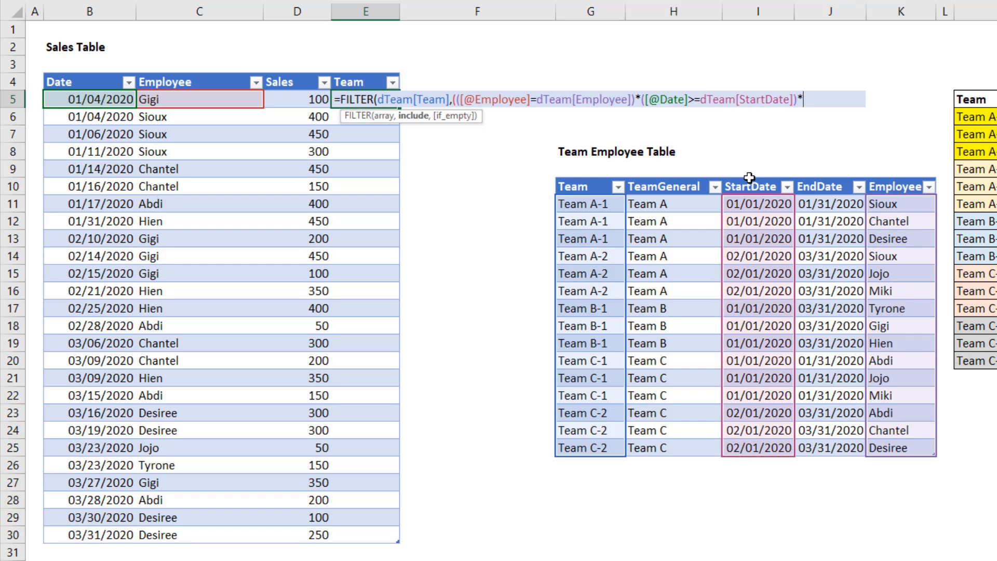
type("*(")
left_click(106, 99)
type("<=dTeam[EndDate")
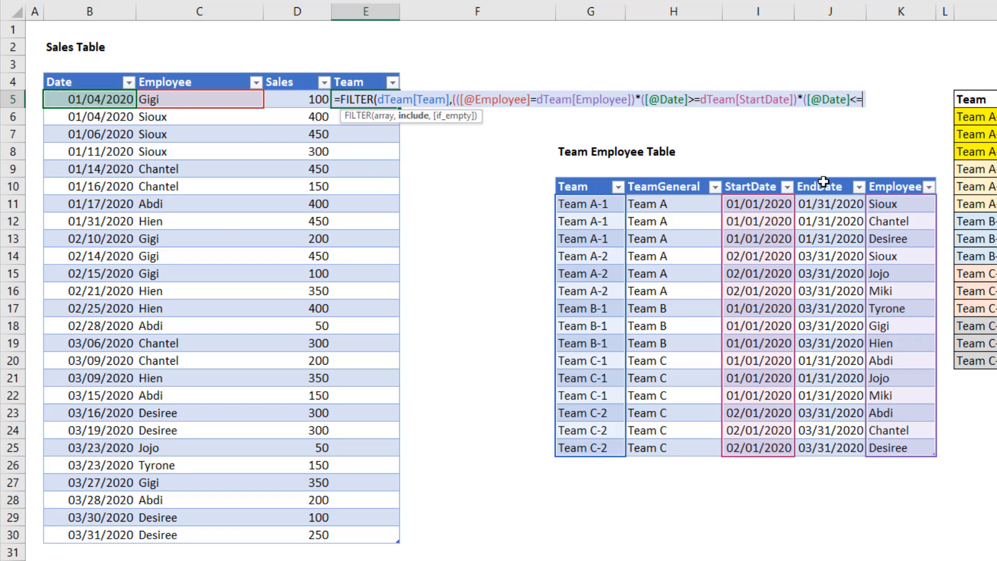
left_click(824, 181)
type(")")
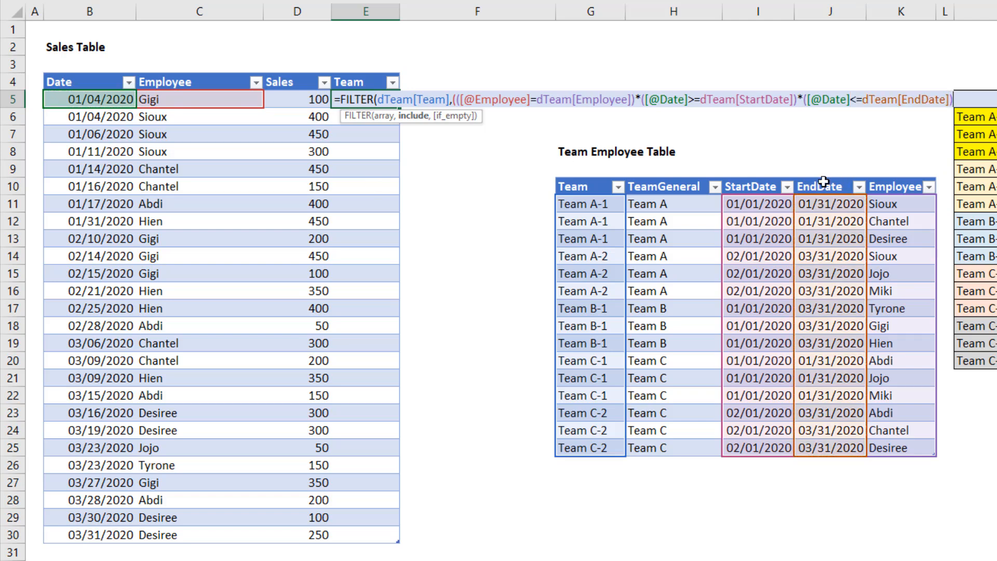
Step: Evaluate the formula's include argument in place to inspect its array, and restore the original expression
left_click(424, 116)
key("F9")
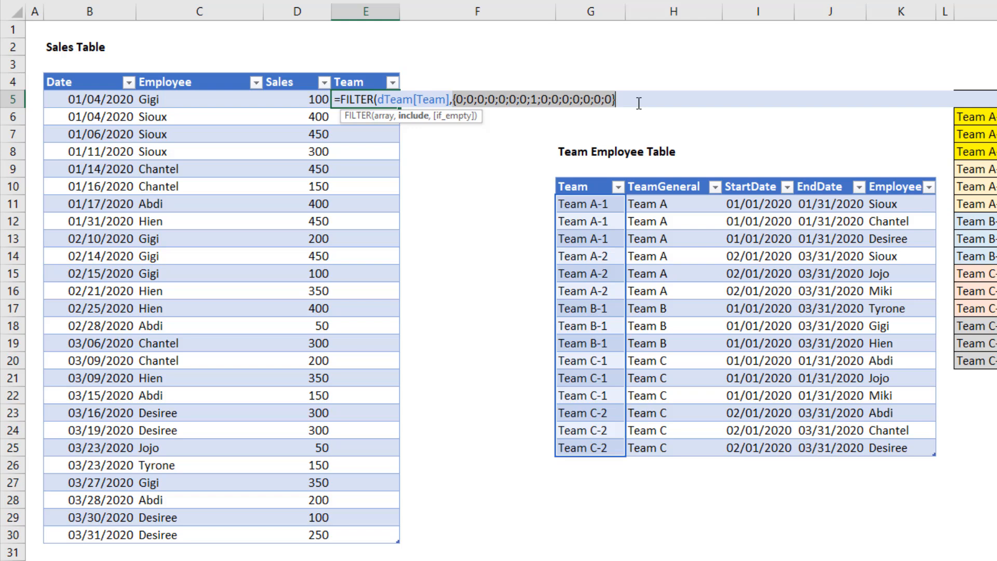
key("ctrl+z")
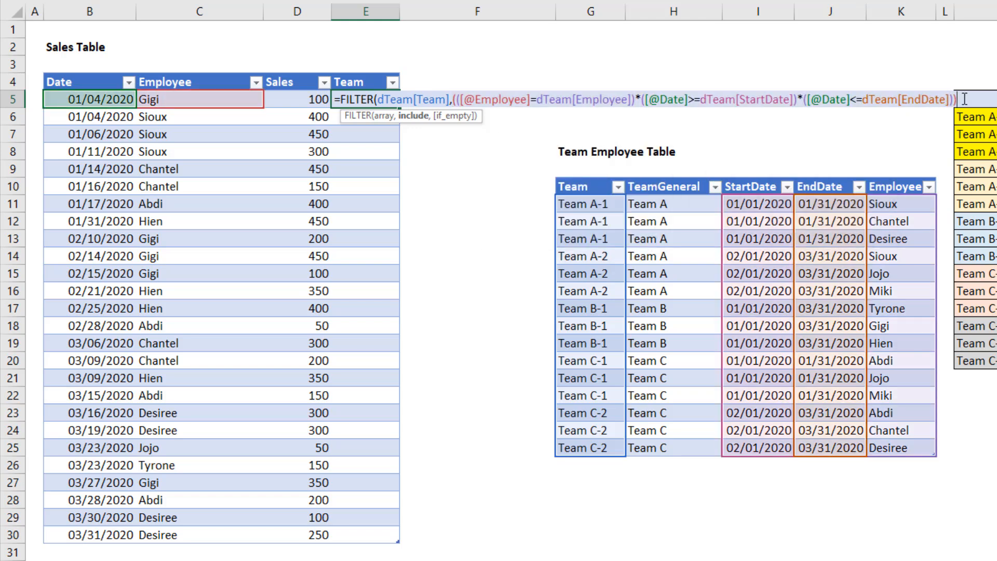
Step: Close the FILTER formula's parentheses and enter it in the Team column of the Sales Table
type(")")
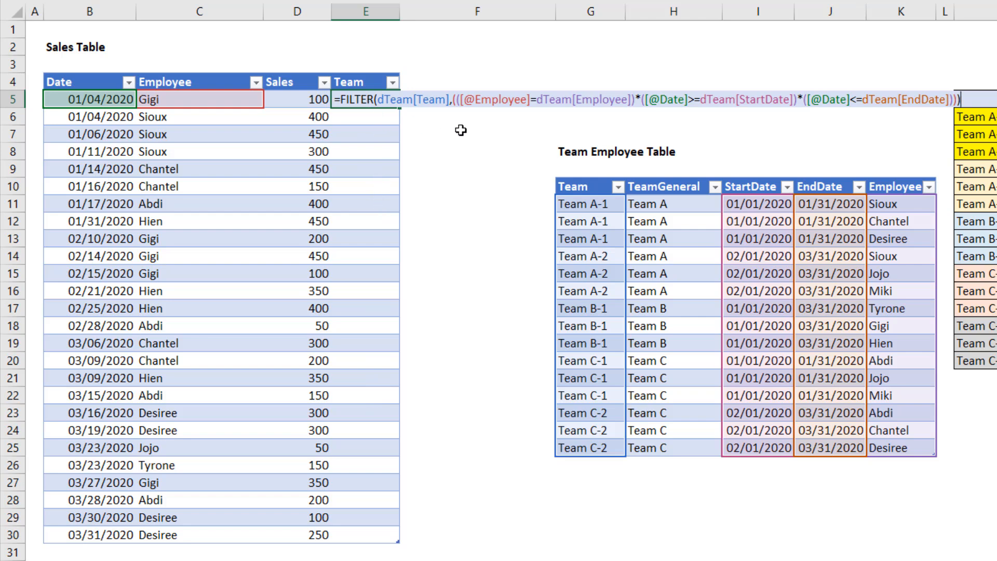
key("Return")
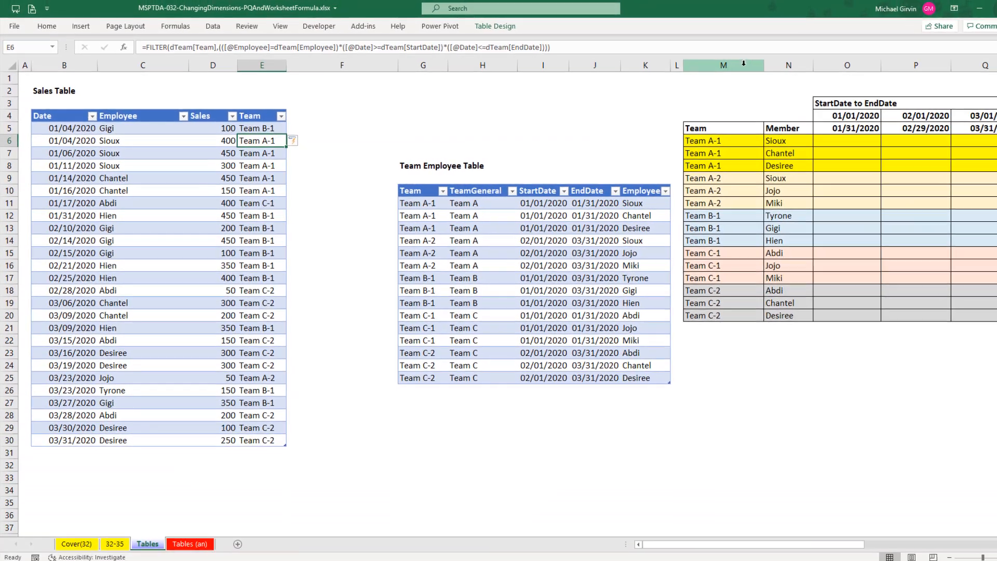
Step: Move the Team Employee Table back up to start at G2, narrow column F, and hide columns F through K
left_click_drag(399, 166, 398, 104)
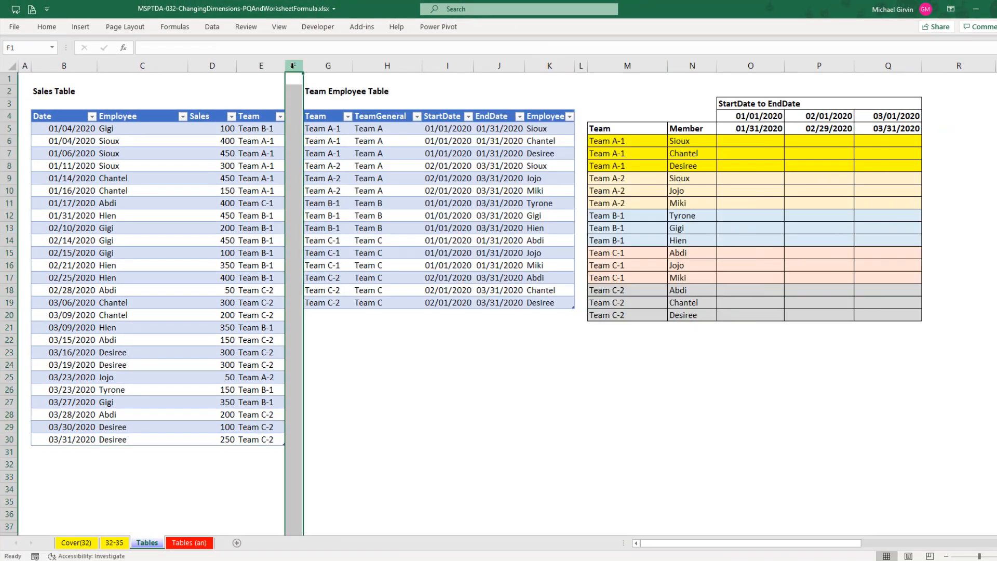
left_click_drag(323, 69, 561, 67)
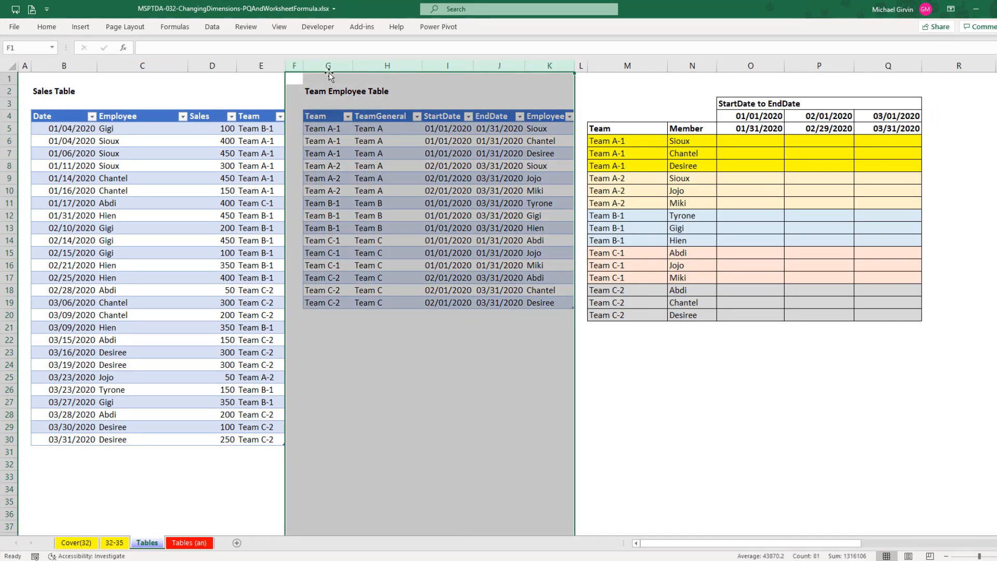
right_click(317, 66)
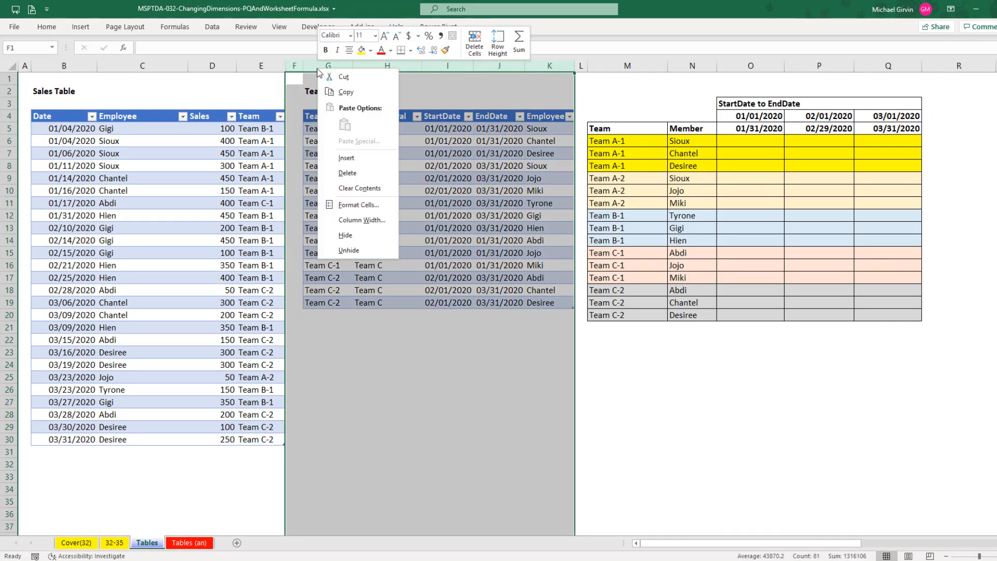
left_click(357, 236)
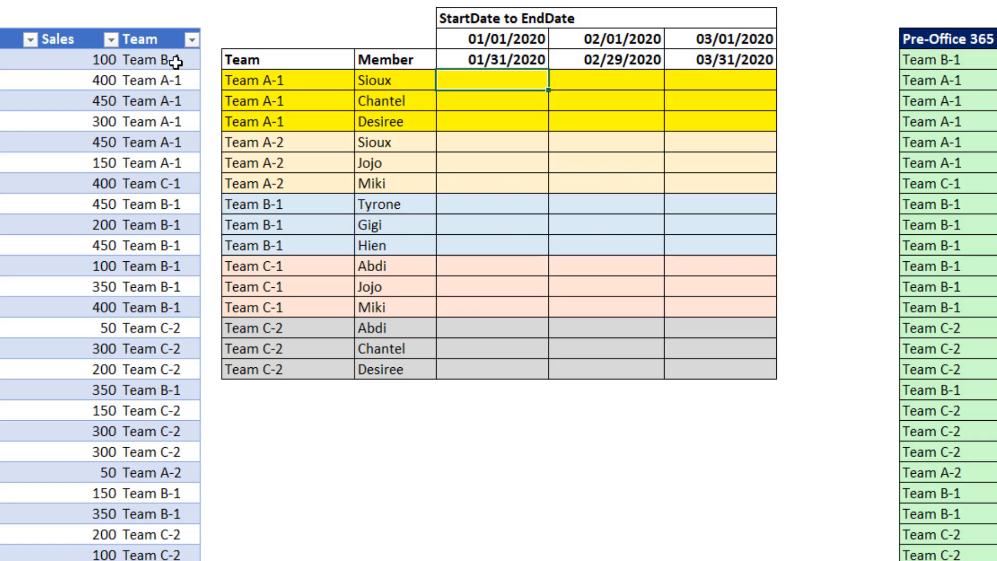
Step: Examine the FILTER formula in E5 and the INDEX and MATCH formula in the first Pre-Office 365 cell without changing them
double_click(270, 129)
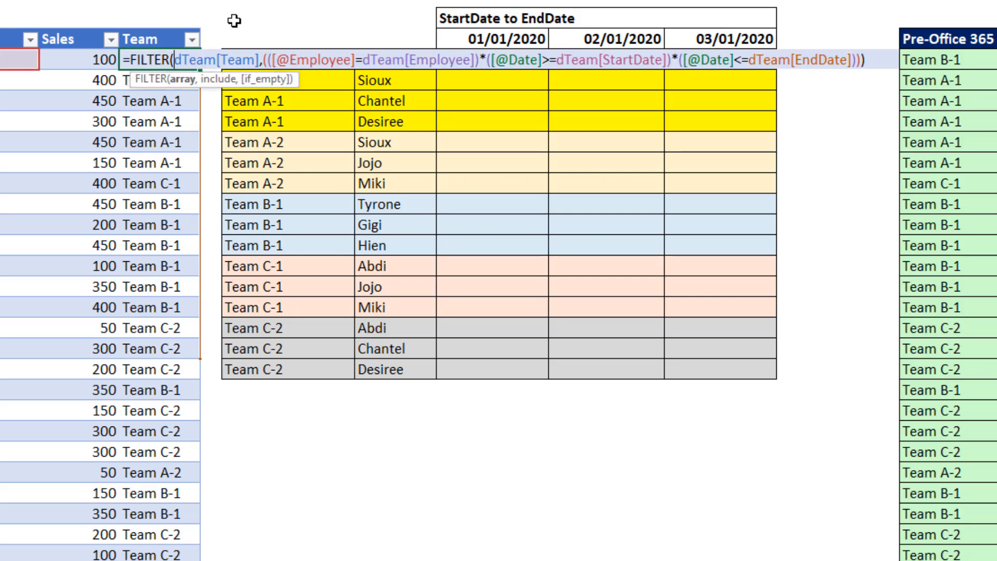
key("Escape")
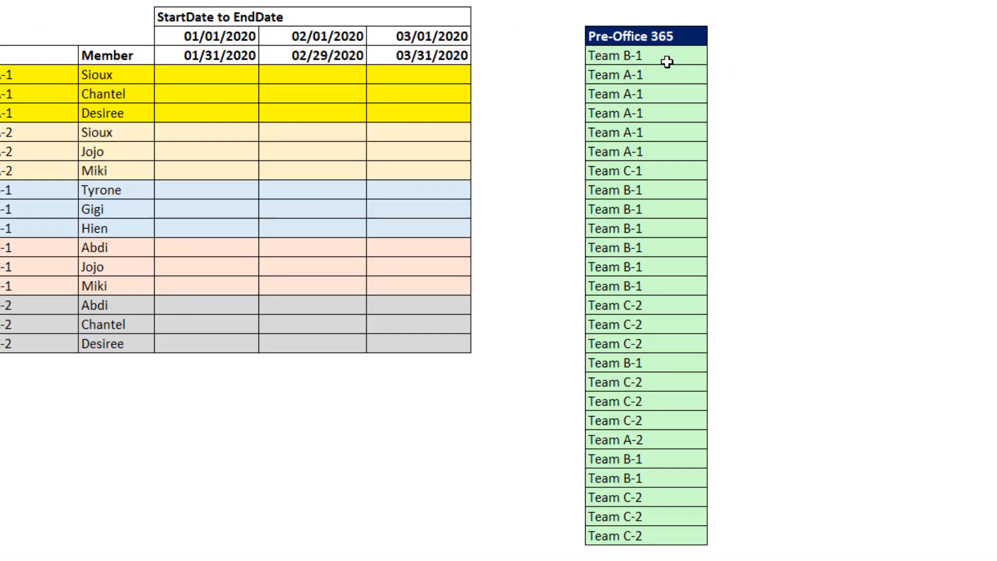
double_click(574, 59)
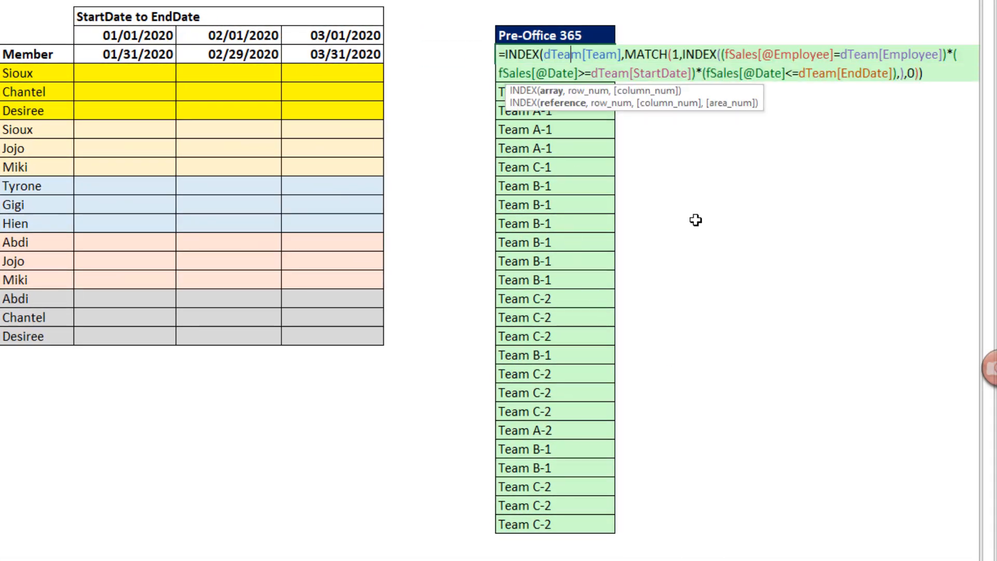
left_click_drag(757, 107, 800, 207)
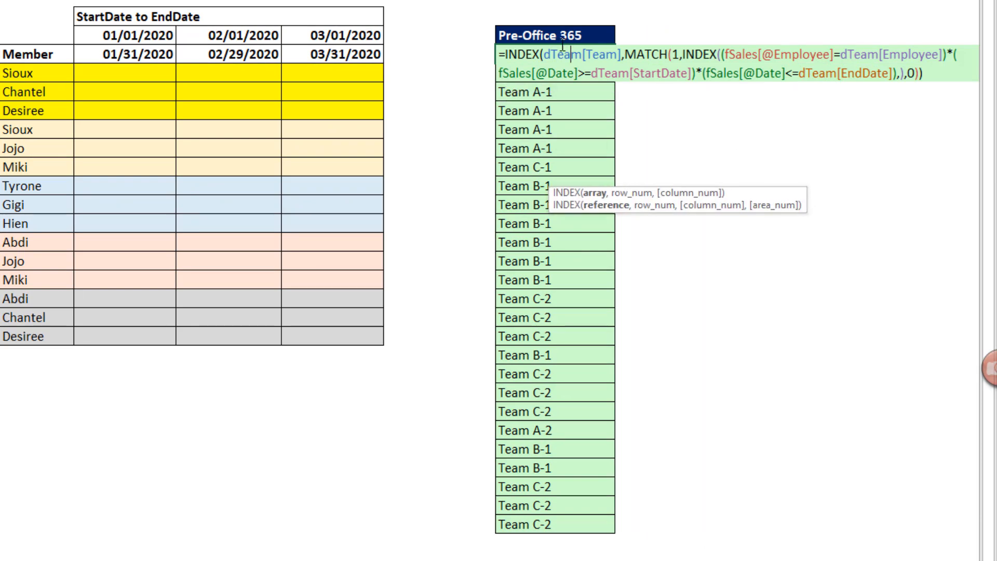
key("Escape")
Step: Start a SUMIFS formula in cell O6 of the report with fSales[Sales] as the sum range
left_click(123, 71)
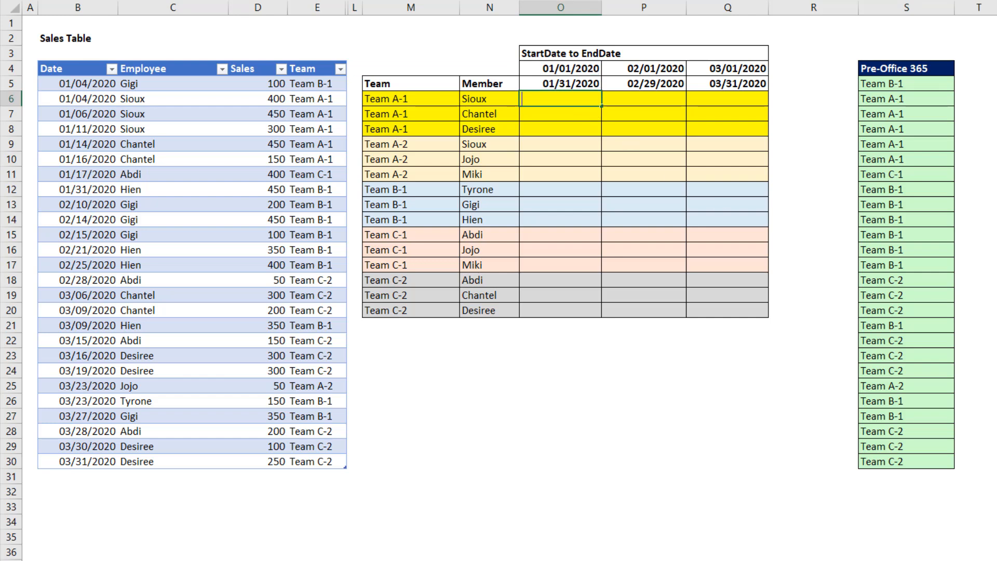
type("=sumifs")
key("Tab")
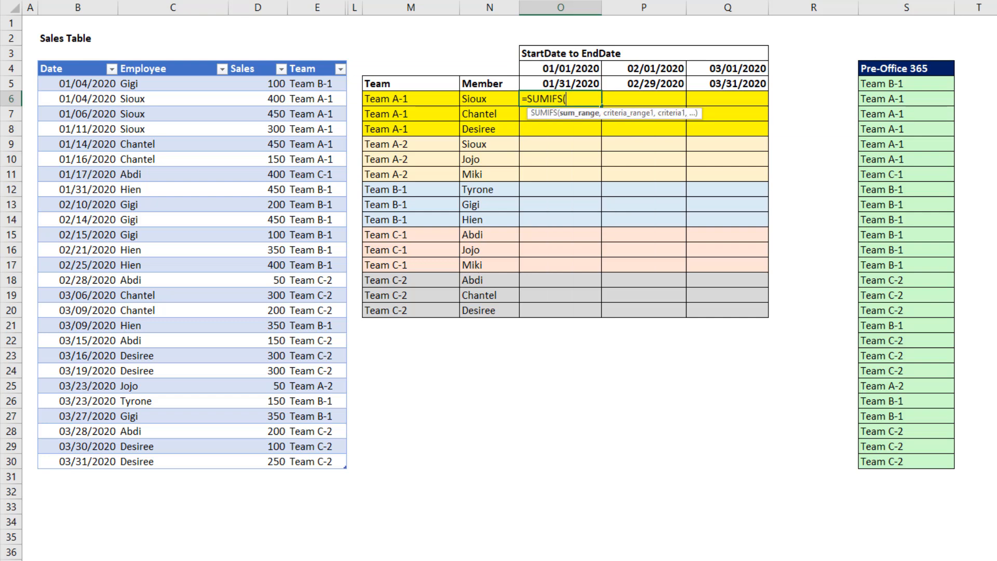
left_click(255, 58)
type(",")
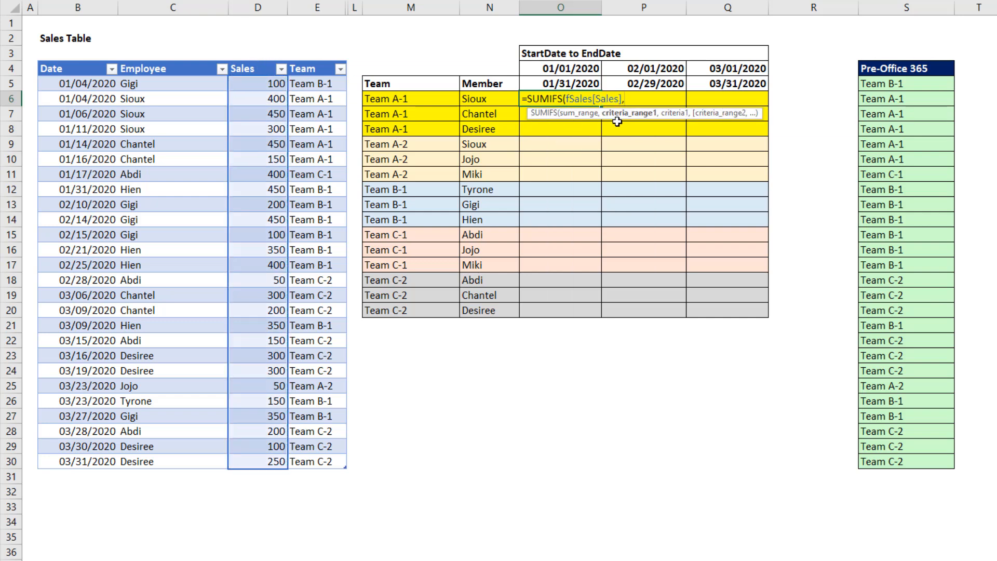
Step: Add fSales[Employee] as the first criteria range, with the member cell $N6 as its column-locked criterion
left_click(176, 61)
type(",")
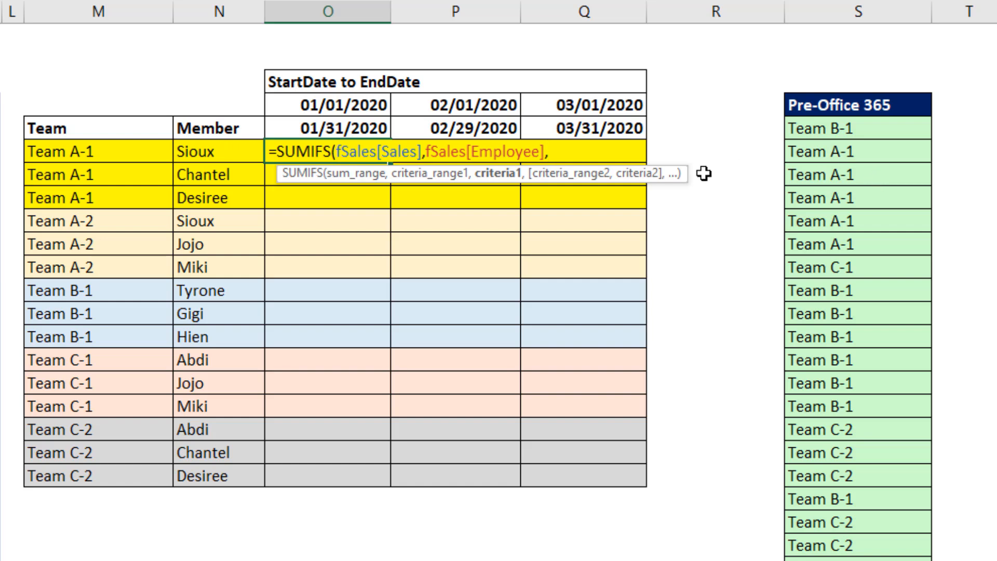
left_click(228, 151)
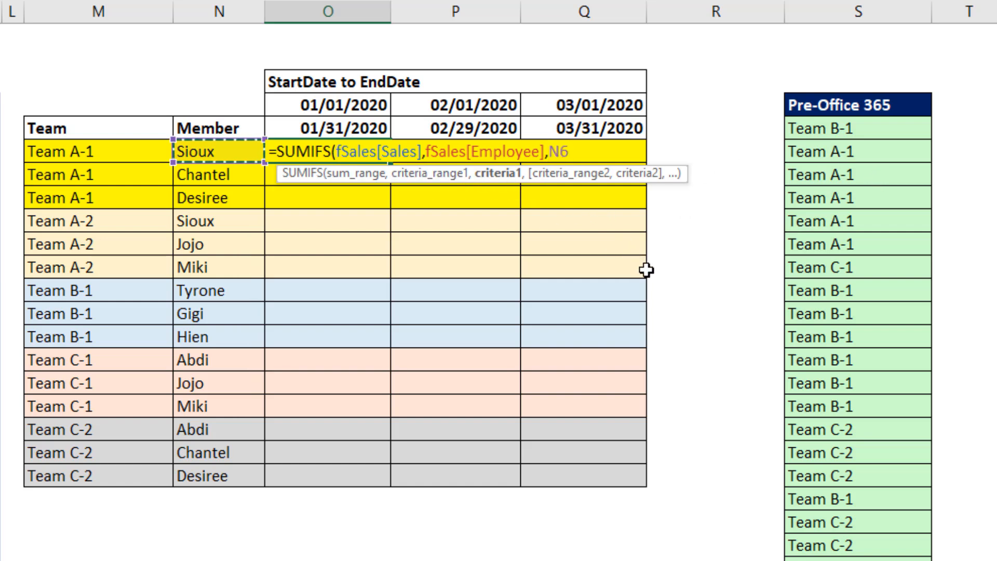
key("F4")
key("F4")
key("F4")
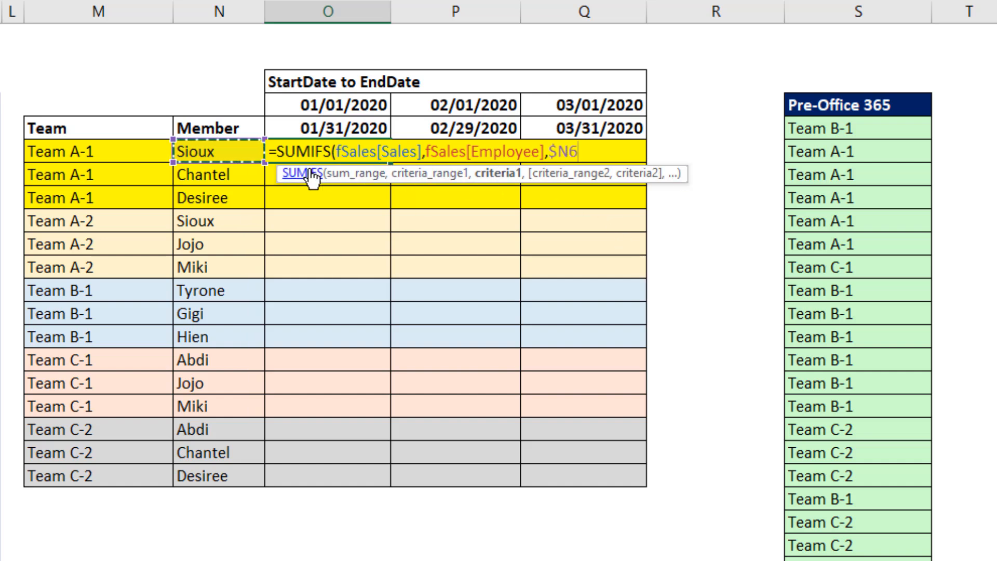
Step: Replace the single-cell employee criterion in the O6 SUMIFS formula with the whole member list N6:N20
key("BackSpace")
key("BackSpace")
key("BackSpace")
left_click_drag(215, 152, 249, 474)
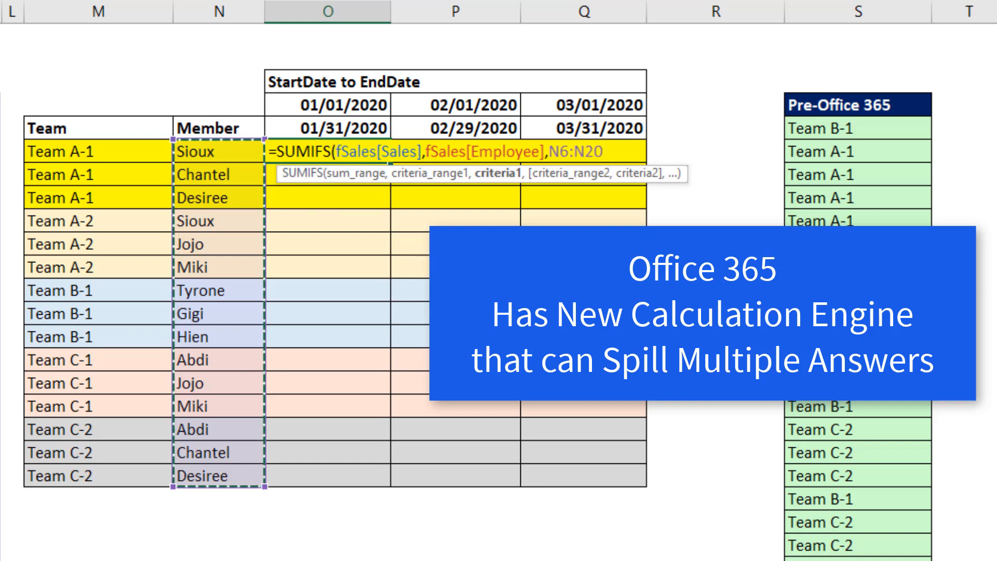
Step: Add fSales[Team] as the second criteria range, with the team list M6:M20 as its criterion
type(",")
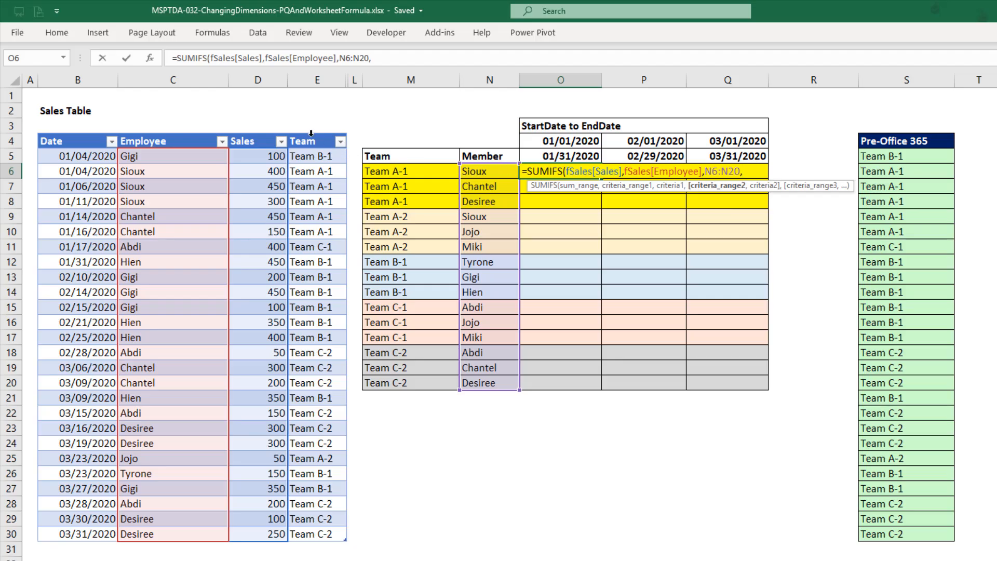
left_click(311, 134)
type(",")
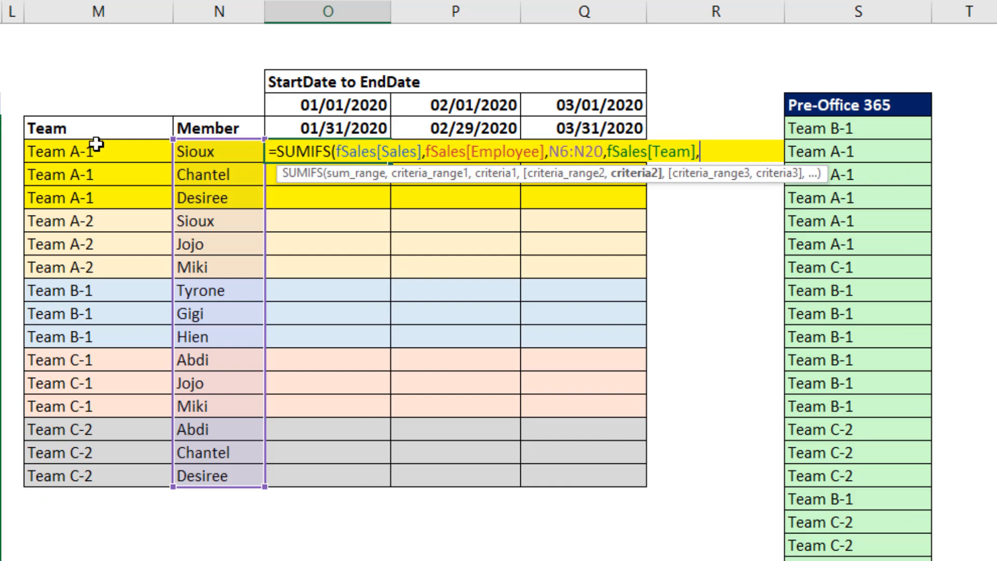
left_click_drag(96, 144, 130, 476)
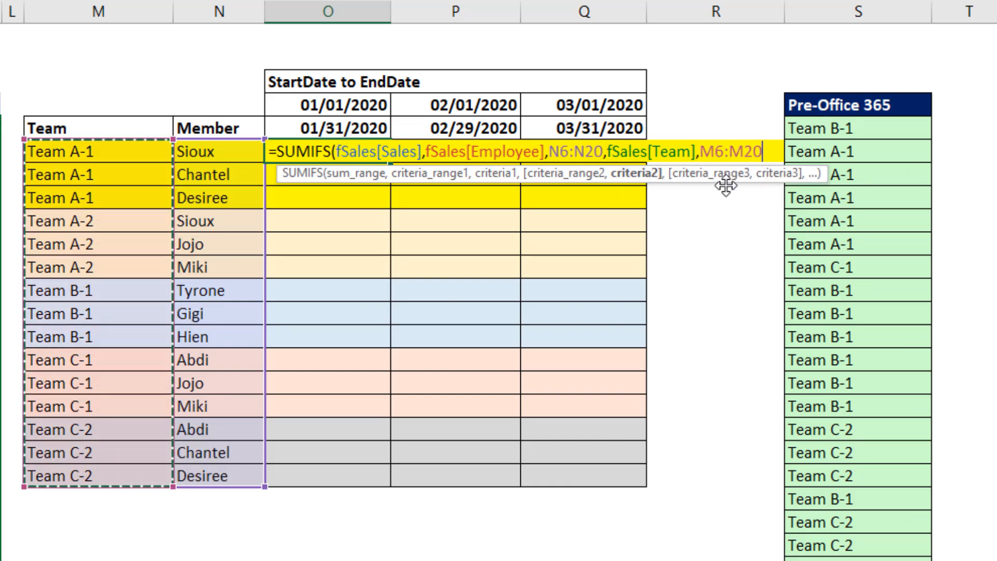
Step: Add fSales[Date] as the third criteria range, with ">=" joined to the start dates O4:Q4 as its criterion
type(",")
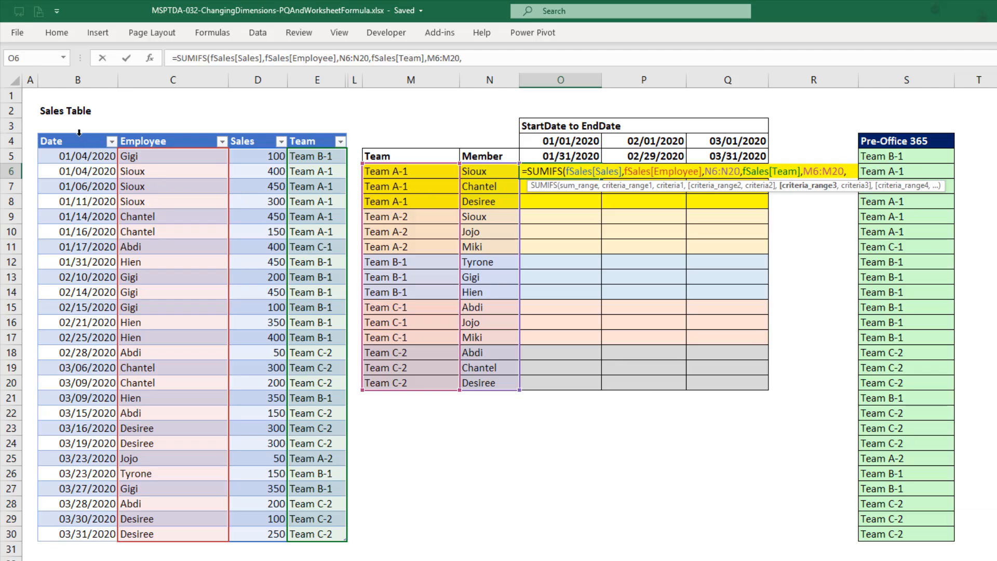
left_click(79, 133)
type(",\">=\"&")
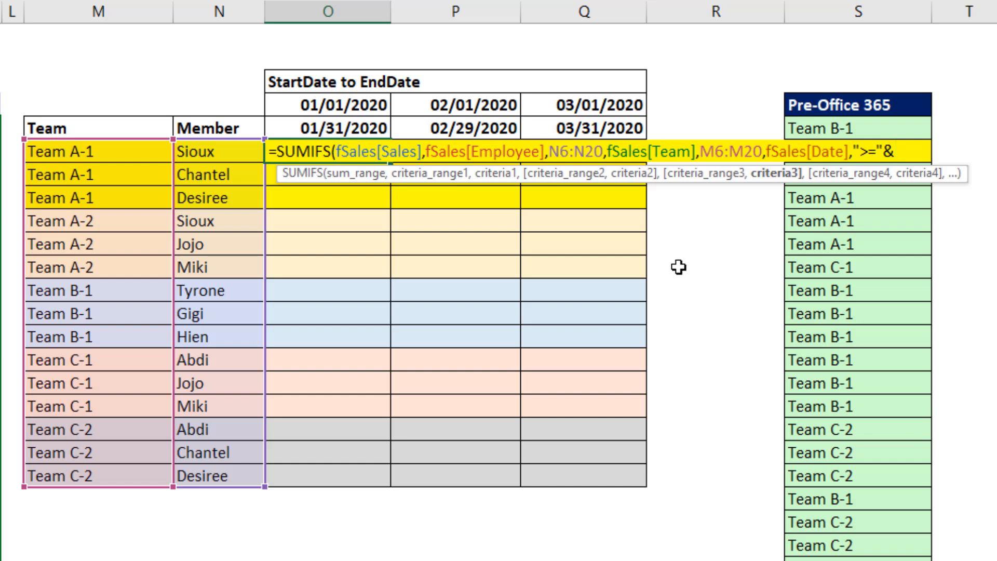
left_click(337, 106)
left_click_drag(338, 107, 312, 104)
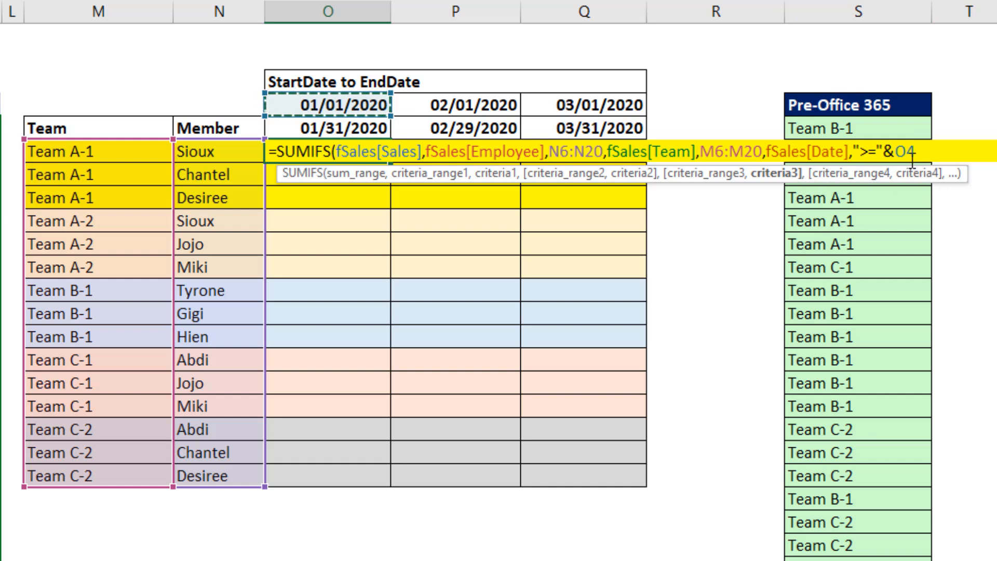
left_click_drag(332, 106, 570, 102)
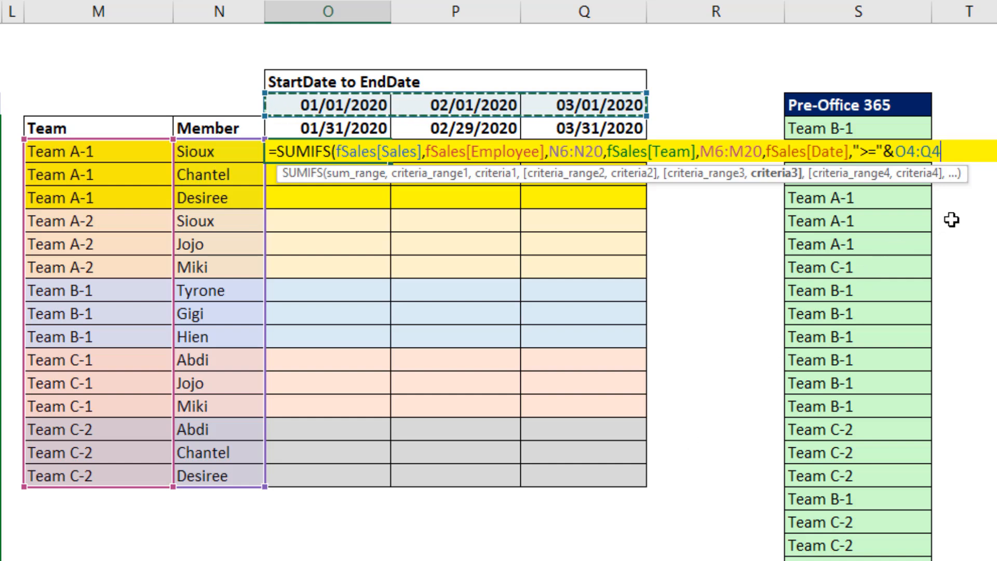
Step: Add fSales[Date] as the fourth criteria range with "<=" joined to the end dates O5:Q5, and enter the completed SUMIFS formula
type(",")
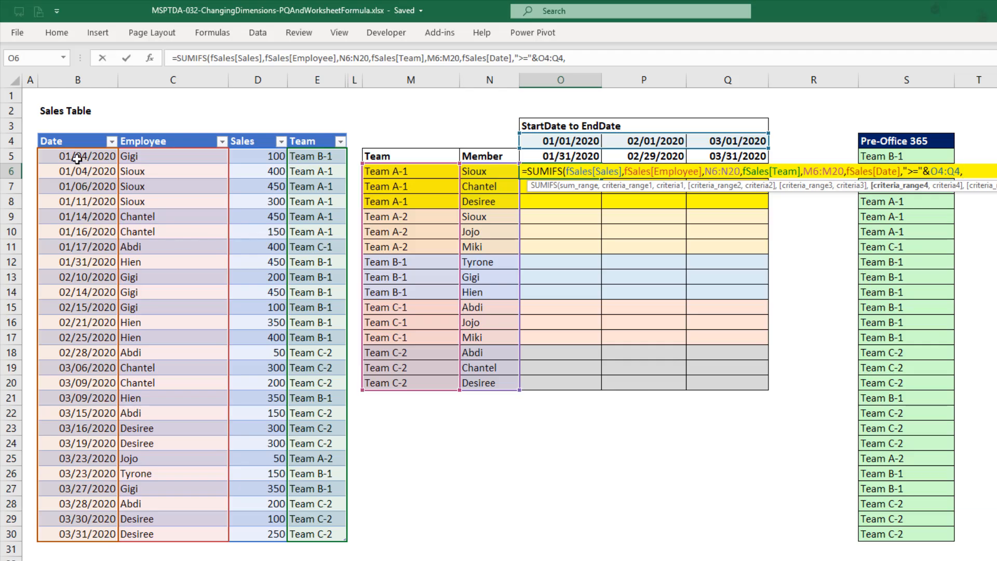
left_click(65, 137)
type(",\"<=\"&")
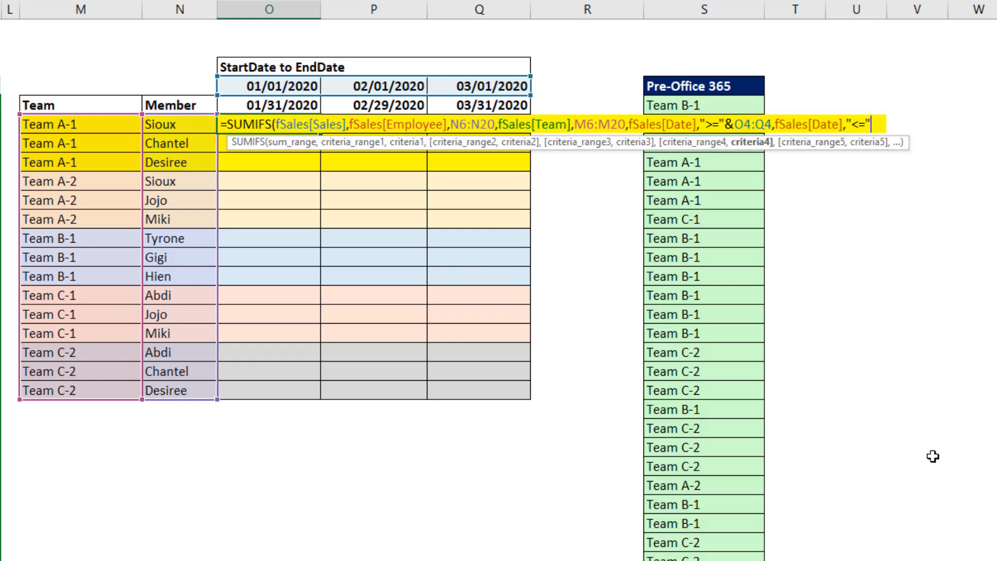
left_click_drag(283, 106, 479, 106)
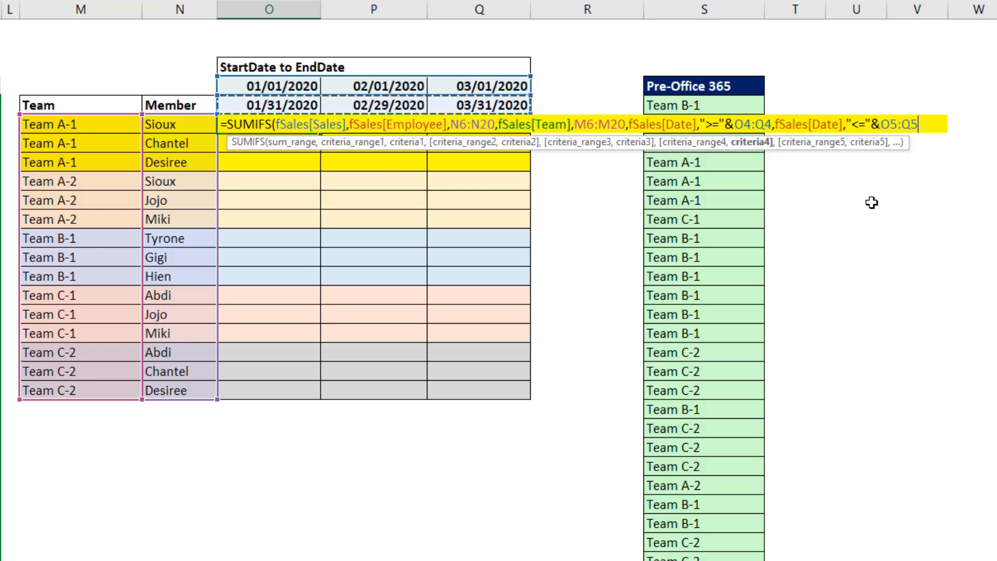
type(")")
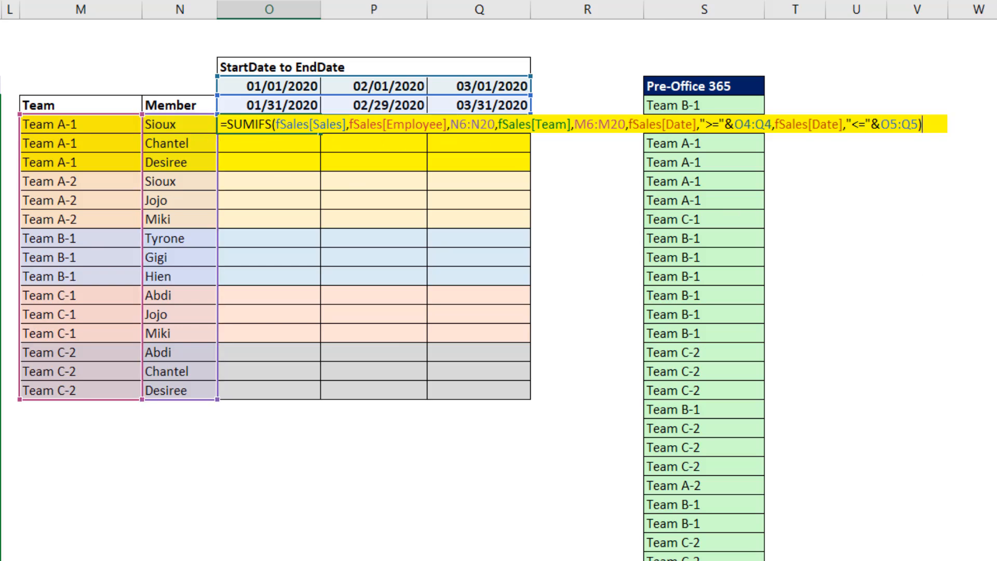
key("Return")
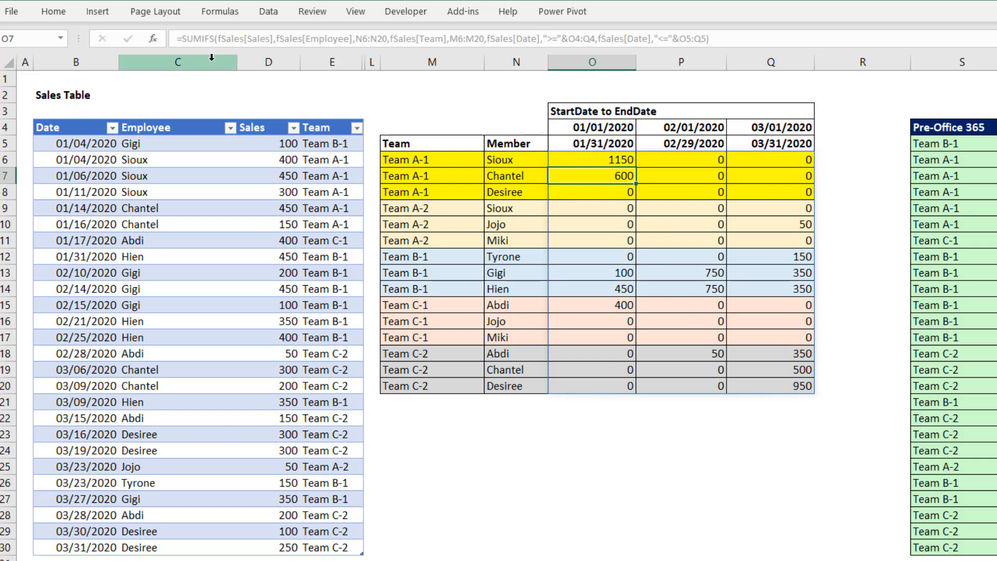
Step: Try moving the SUMIFS formula from O6 to N24 below the report, and undo the move
left_click(691, 288)
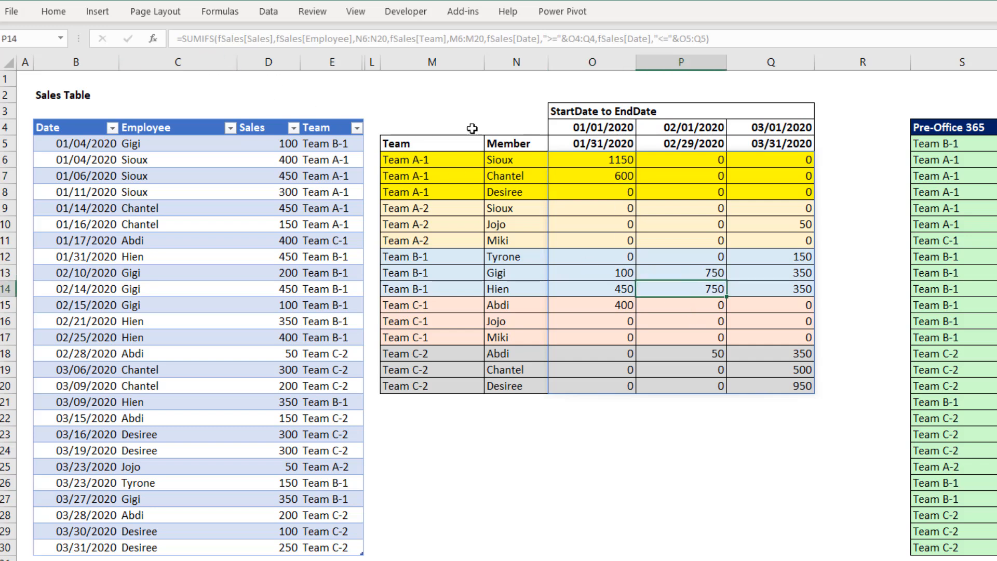
left_click(606, 157)
left_click_drag(603, 168, 506, 456)
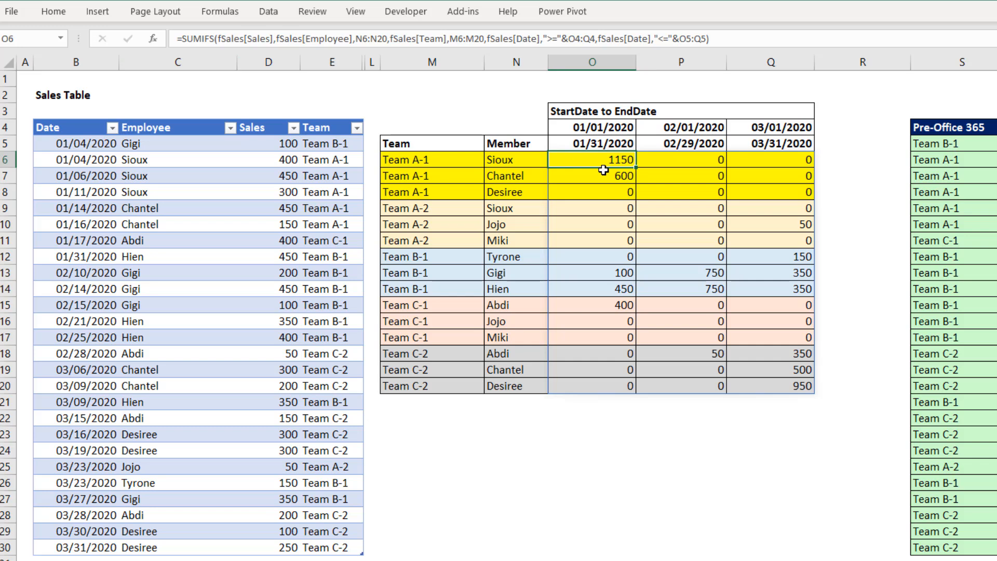
left_click_drag(412, 371, 412, 371)
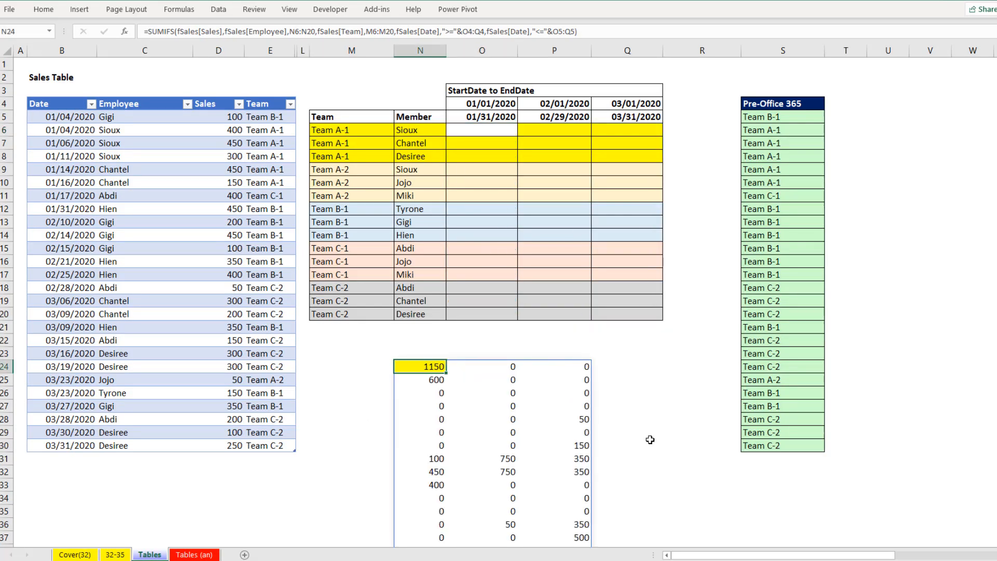
key("ctrl+z")
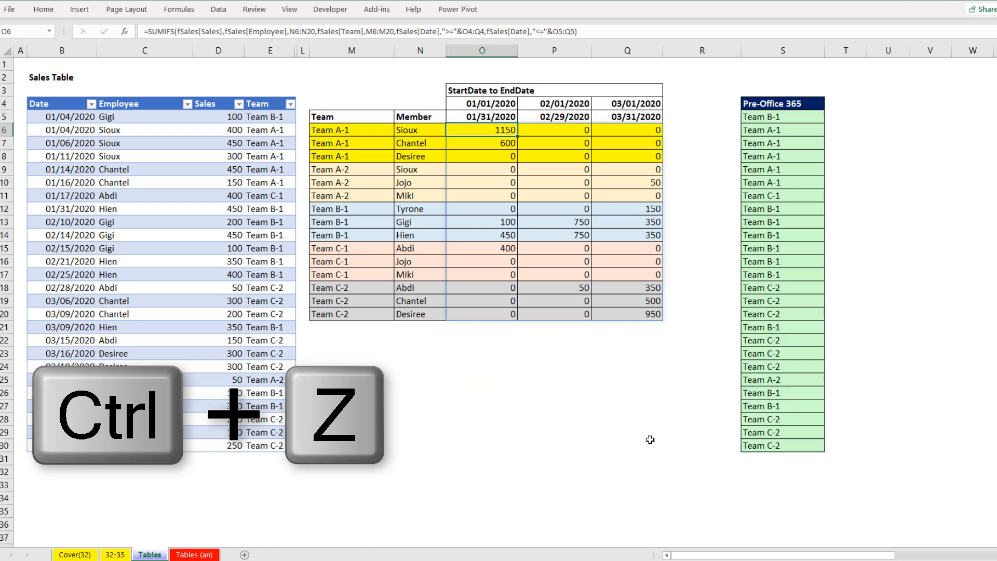
Step: Unhide columns F through K to bring back the Team Employee Table
left_click_drag(270, 51, 322, 51)
right_click(322, 51)
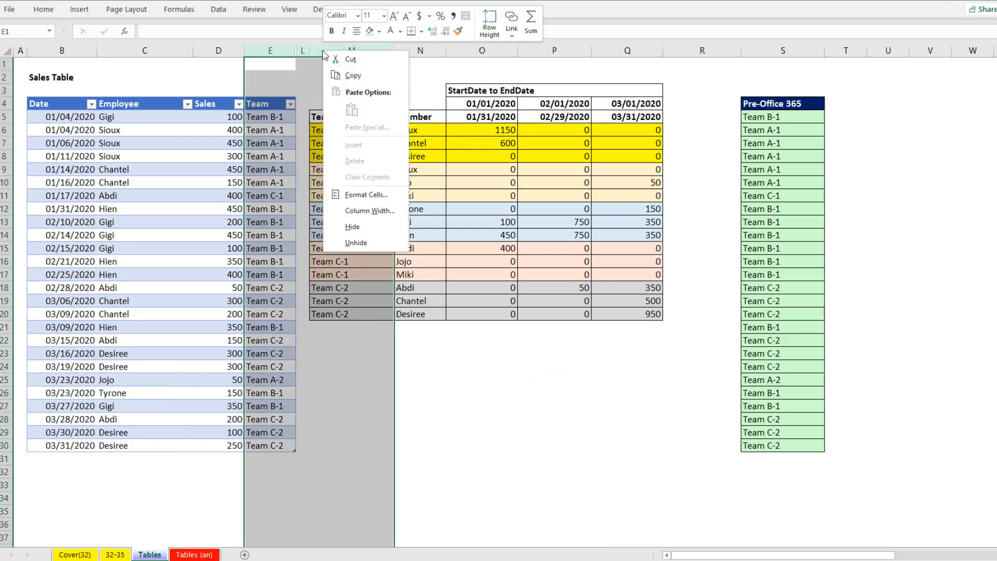
left_click(356, 243)
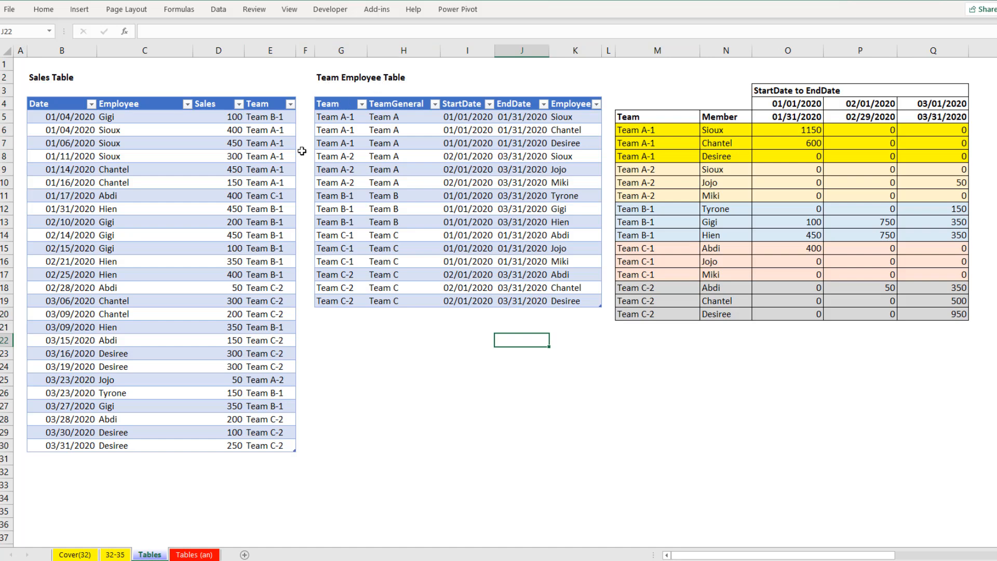
Step: Examine the FILTER formula in E5 and the SUMIFS formula in O6 without changing them
double_click(271, 118)
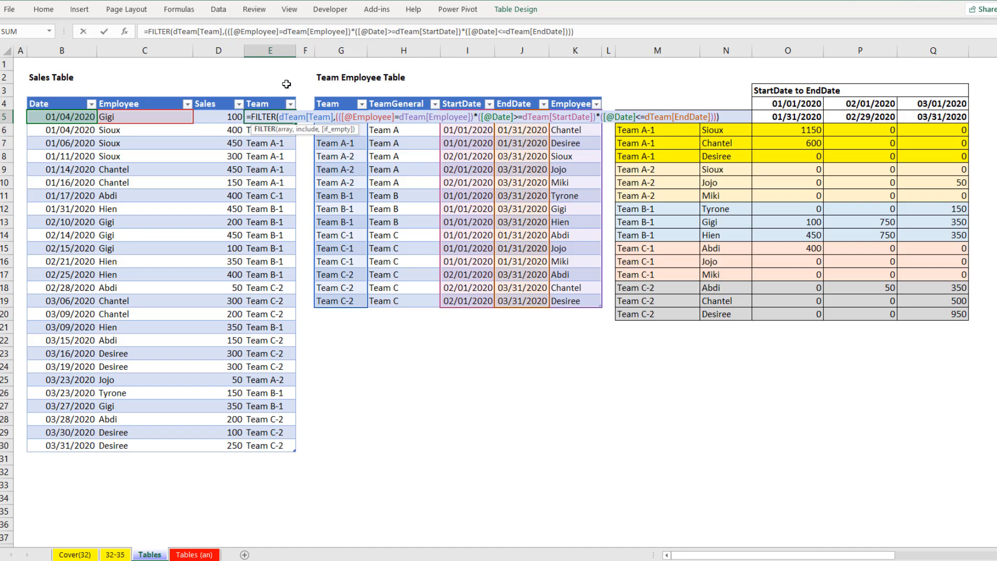
key("Escape")
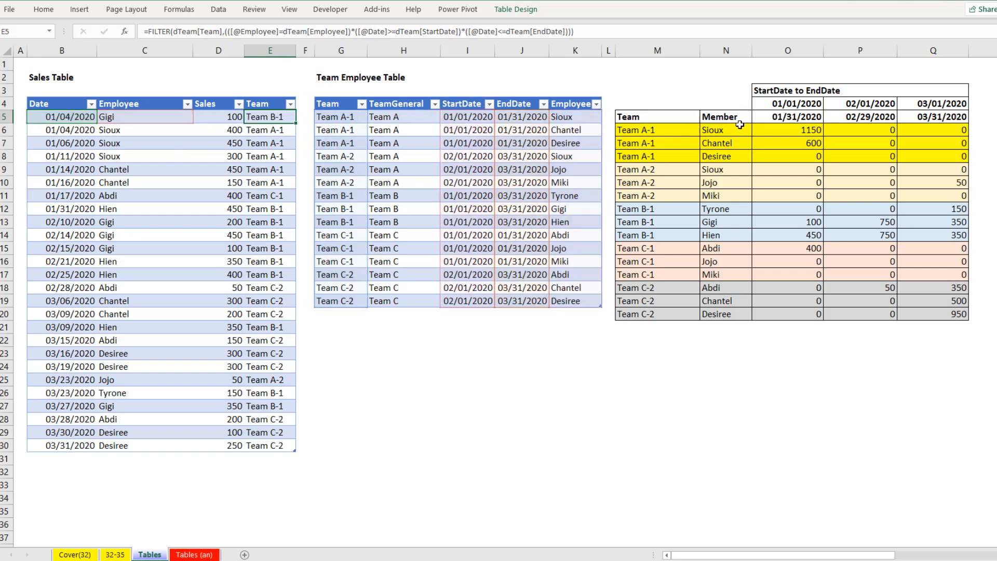
double_click(788, 131)
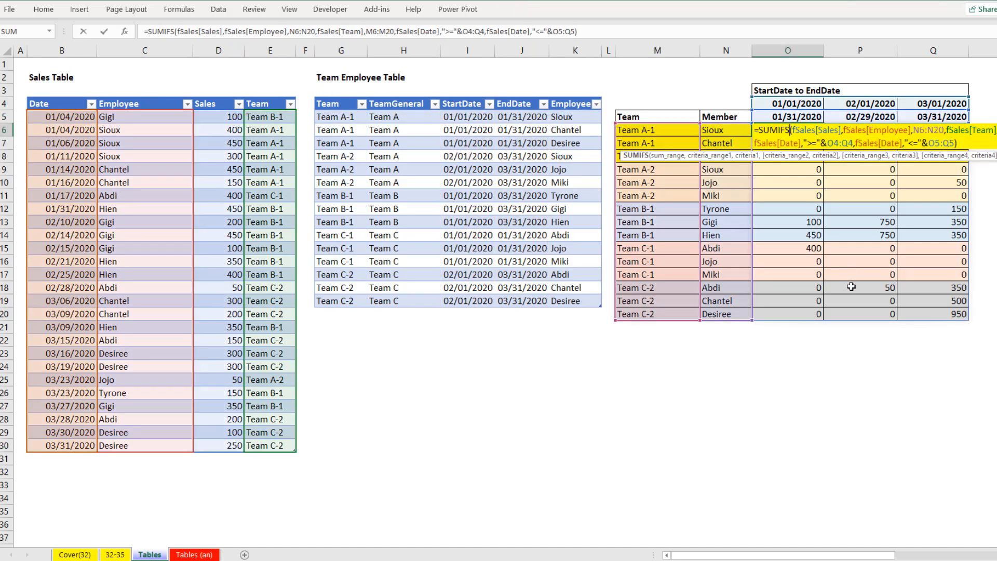